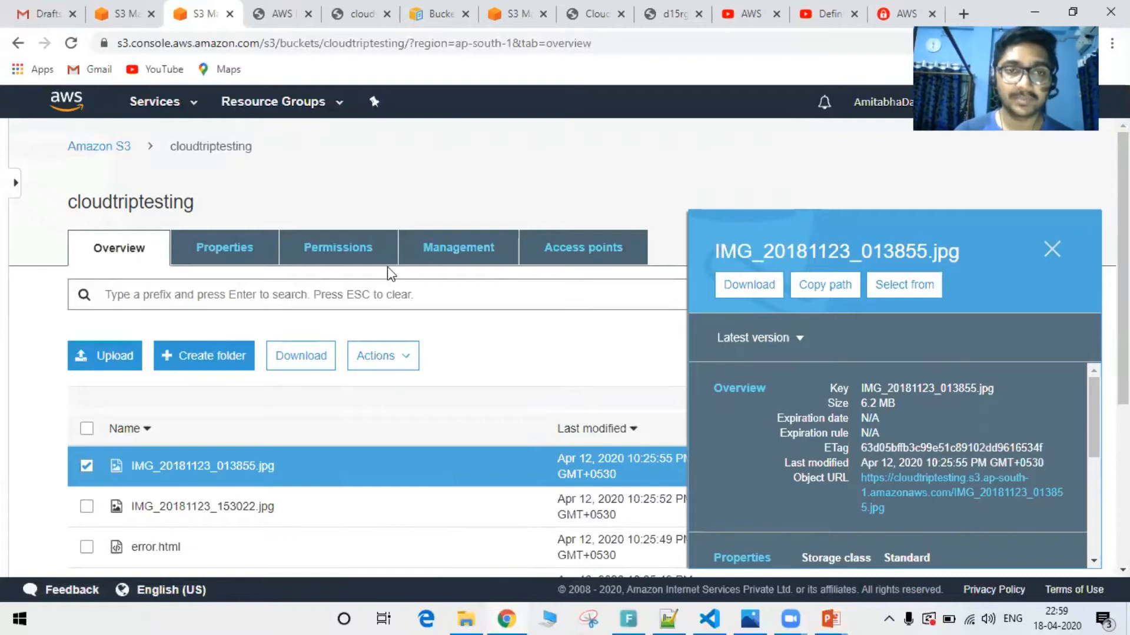
# Open the bucket policy editor in the cloudtriptesting bucket's permissions and launch the AWS Policy Generator from it
pyautogui.click(360, 259)
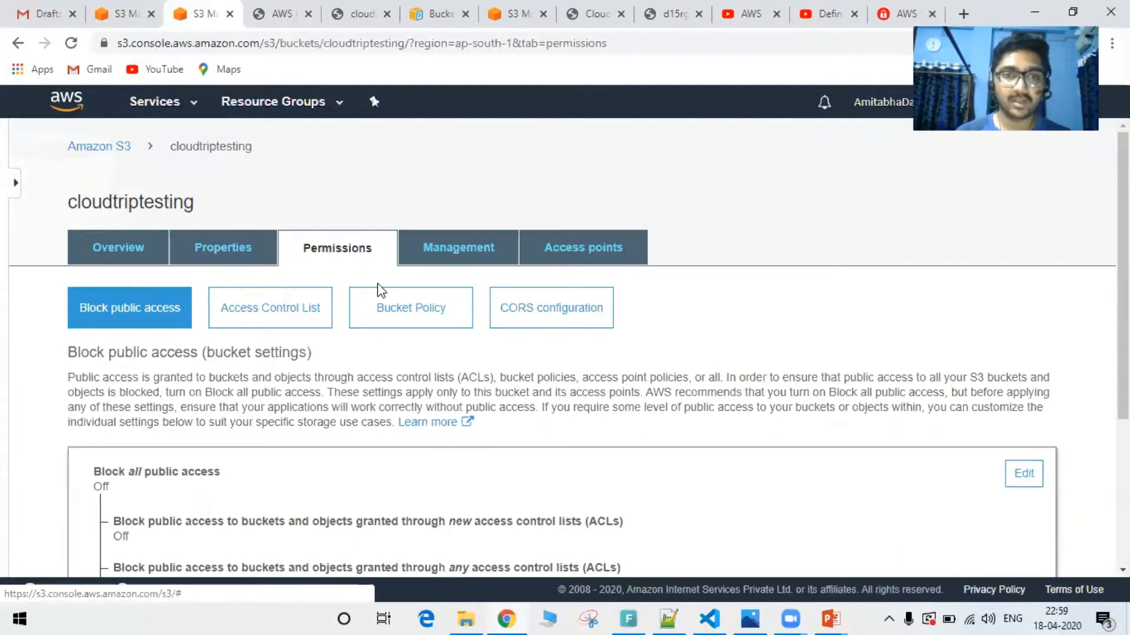
pyautogui.click(381, 308)
pyautogui.click(392, 452)
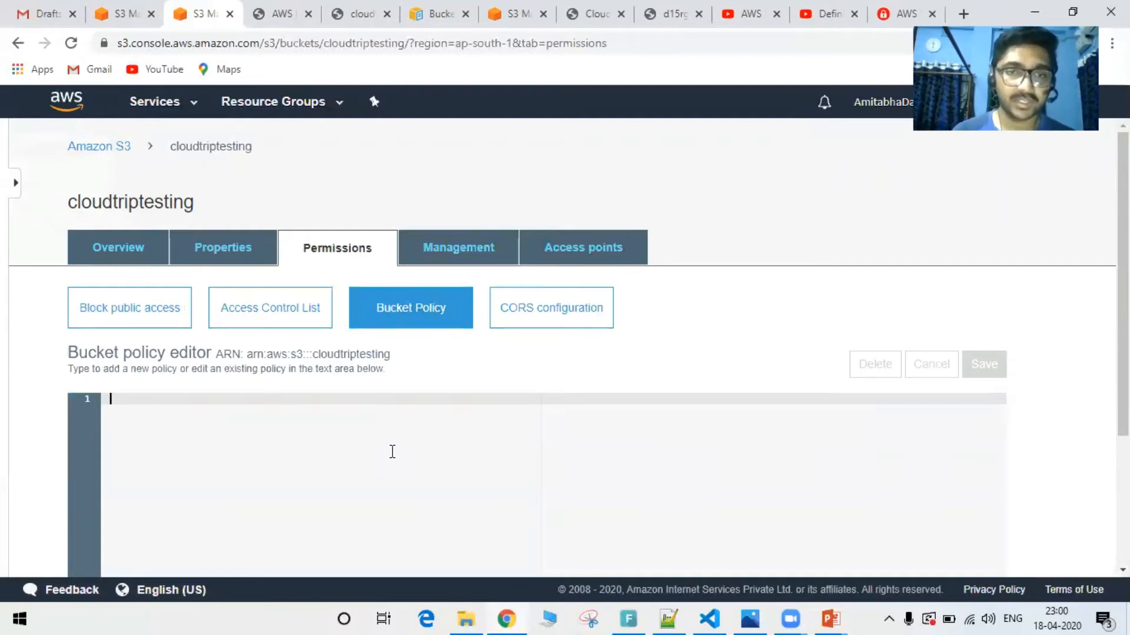
pyautogui.scroll(-3, 392, 451)
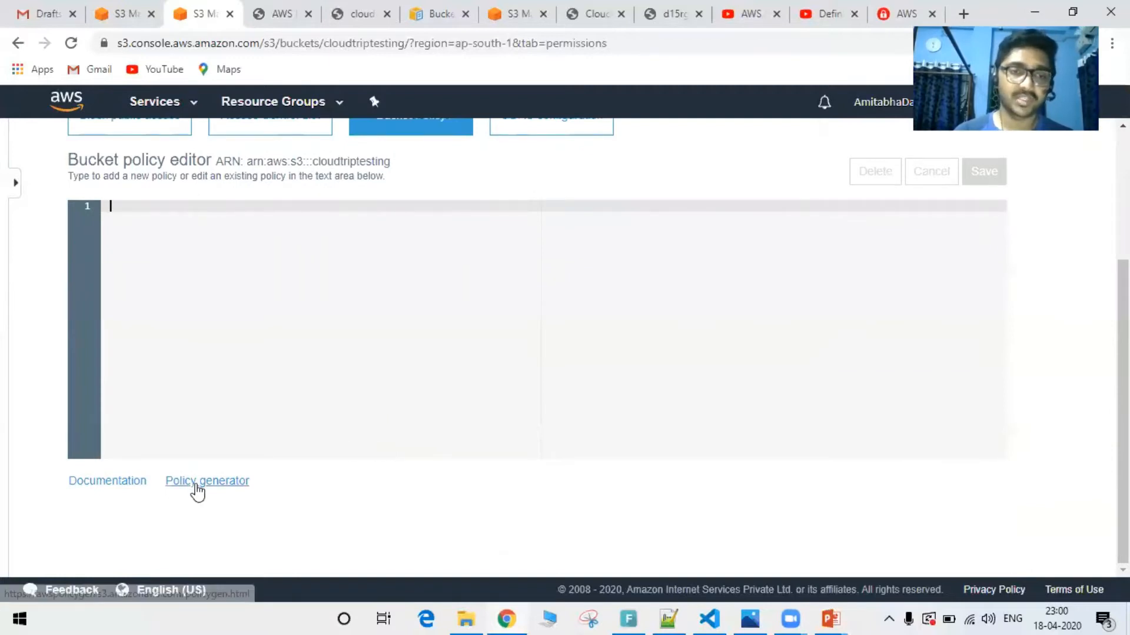
pyautogui.click(197, 486)
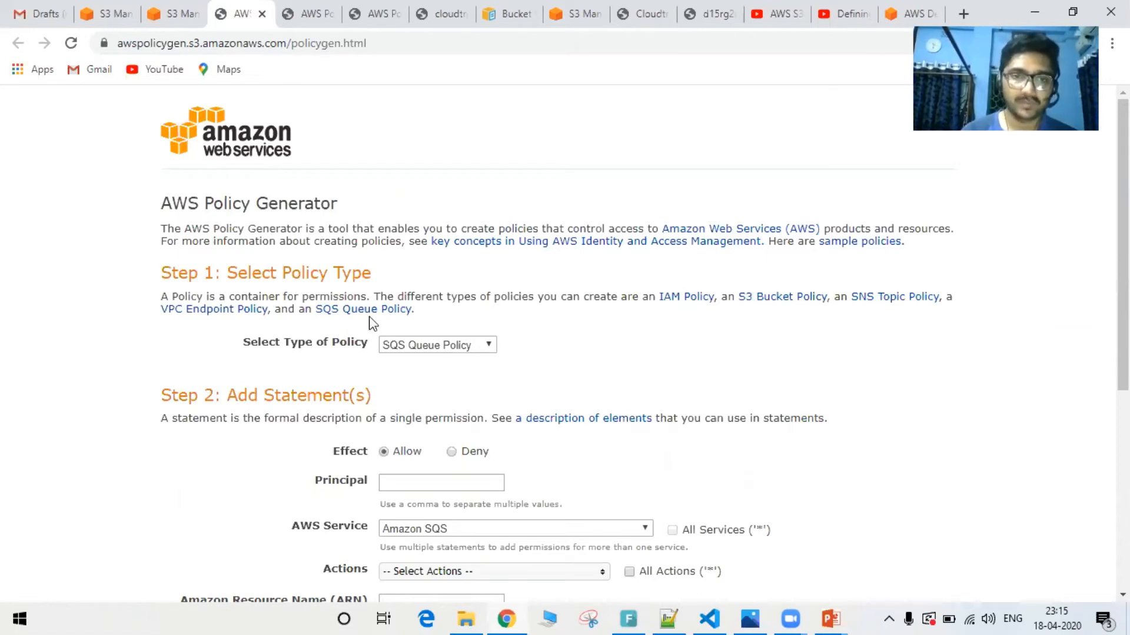
# Choose S3 Bucket Policy as the policy type and set the statement's effect to Deny with principal *
pyautogui.click(414, 349)
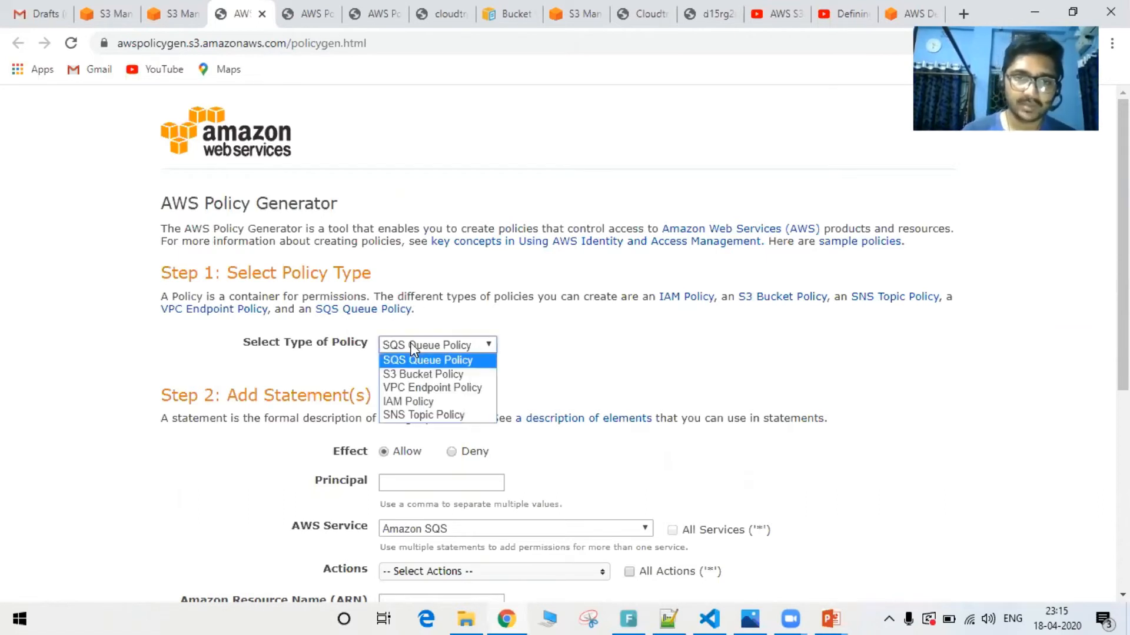
pyautogui.click(419, 374)
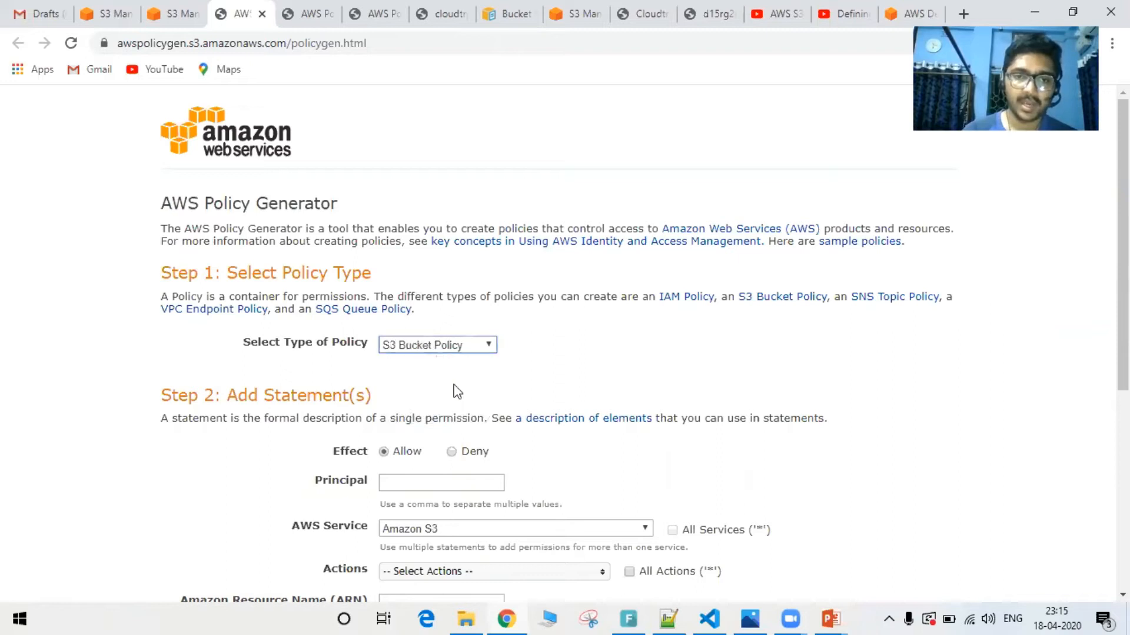
pyautogui.scroll(-2, 510, 383)
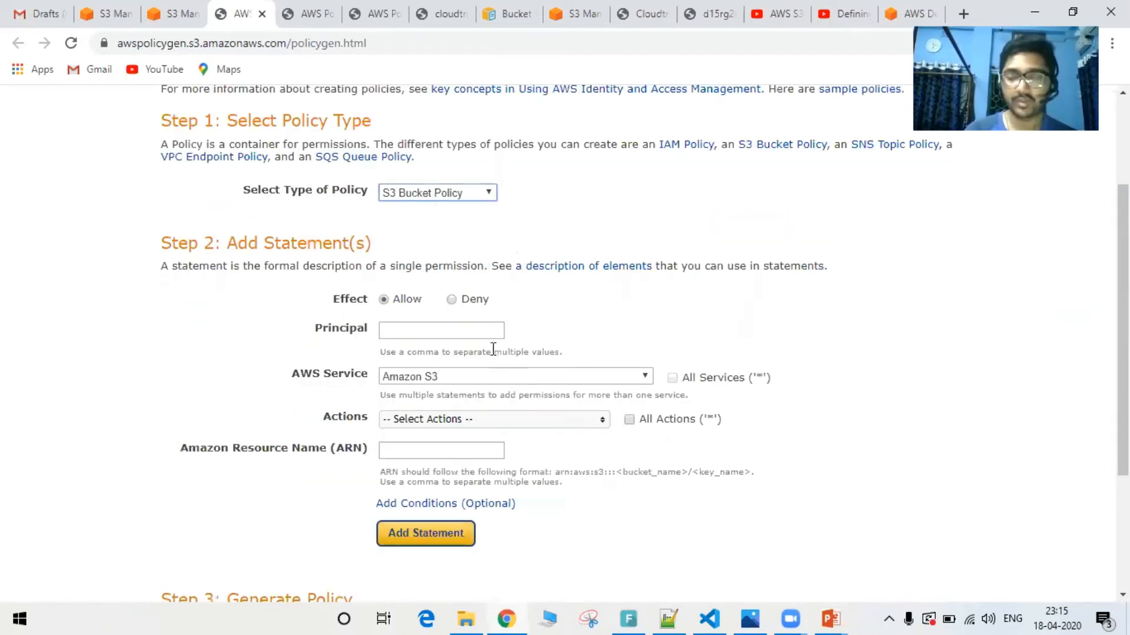
pyautogui.click(454, 301)
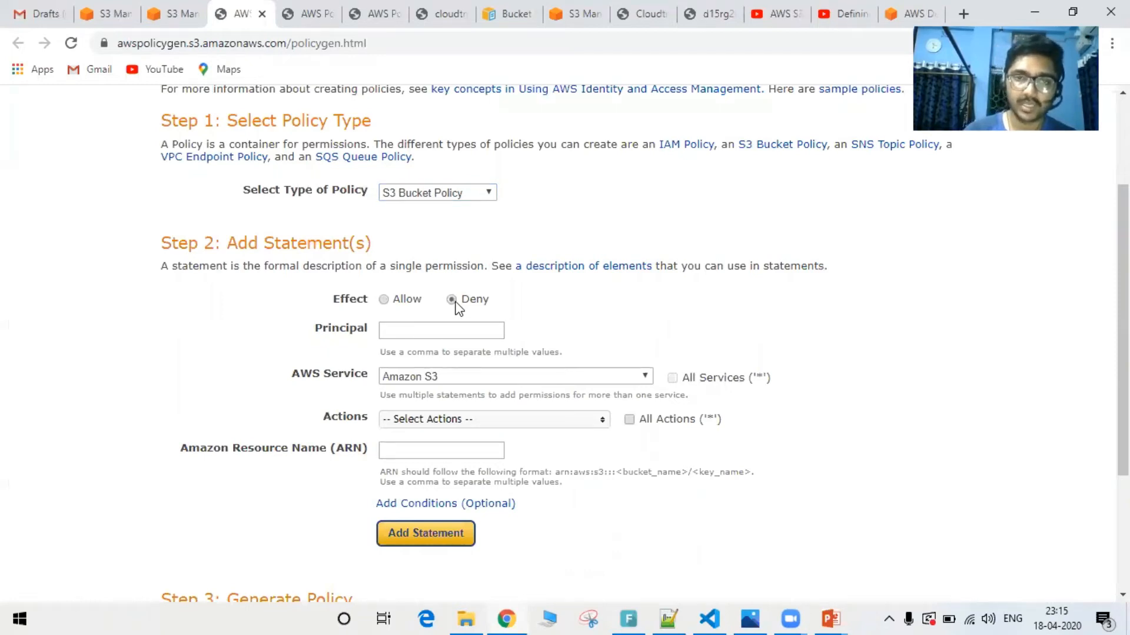
pyautogui.click(470, 296)
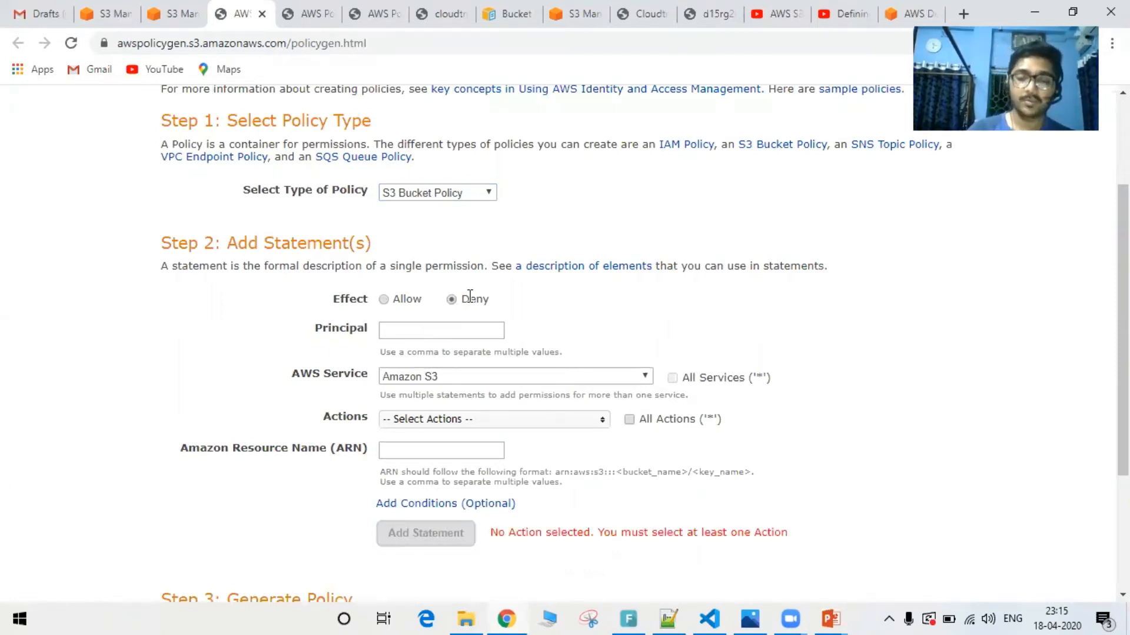
pyautogui.click(422, 330)
pyautogui.write('*')
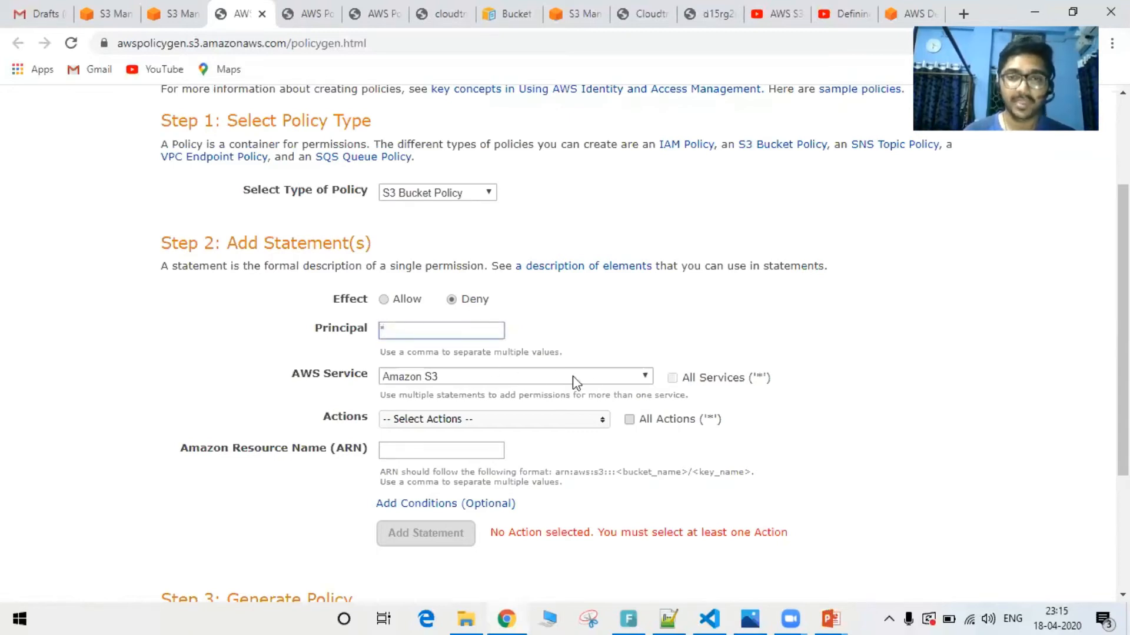
# Select DeleteObject as the action for the Amazon S3 statement
pyautogui.scroll(-1, 548, 392)
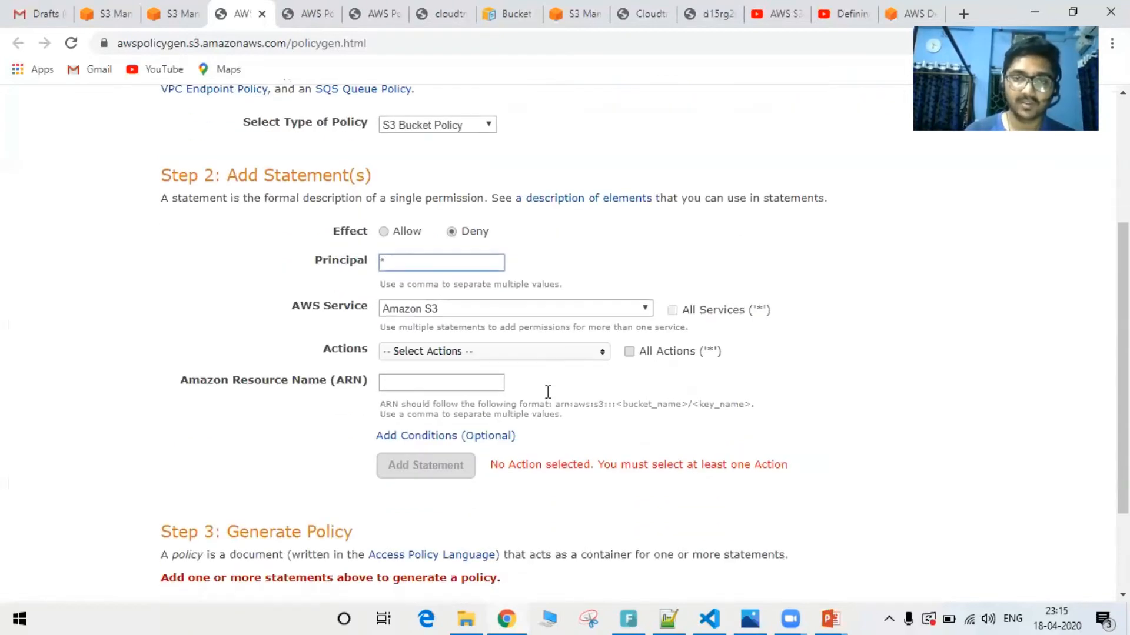
pyautogui.click(580, 363)
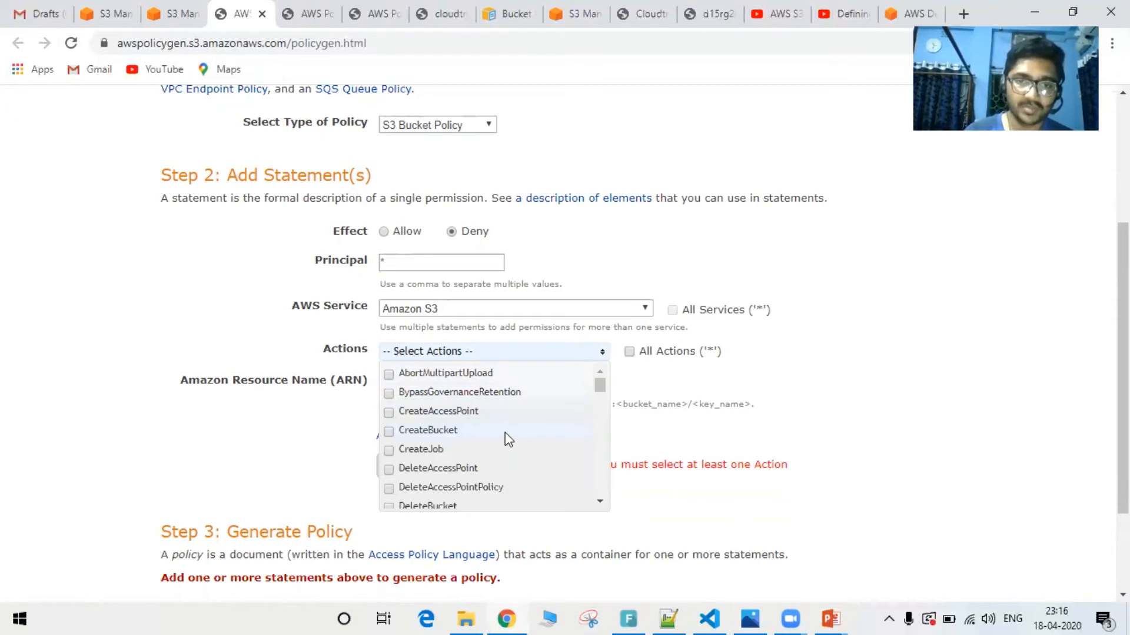
pyautogui.scroll(-2, 505, 434)
pyautogui.scroll(-2, 505, 440)
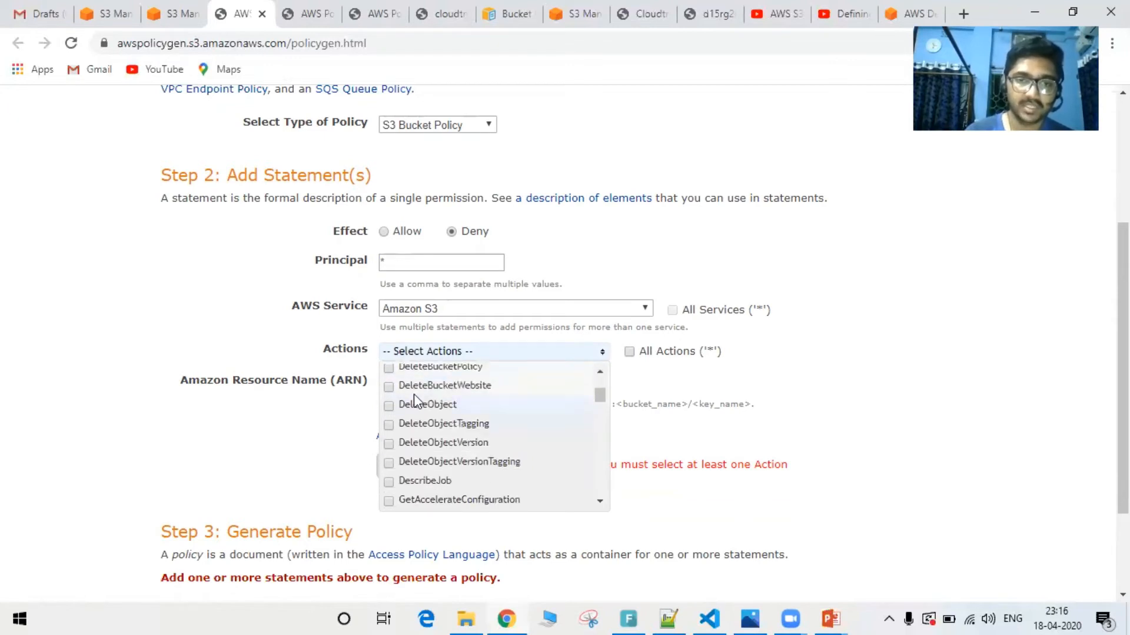
pyautogui.click(388, 405)
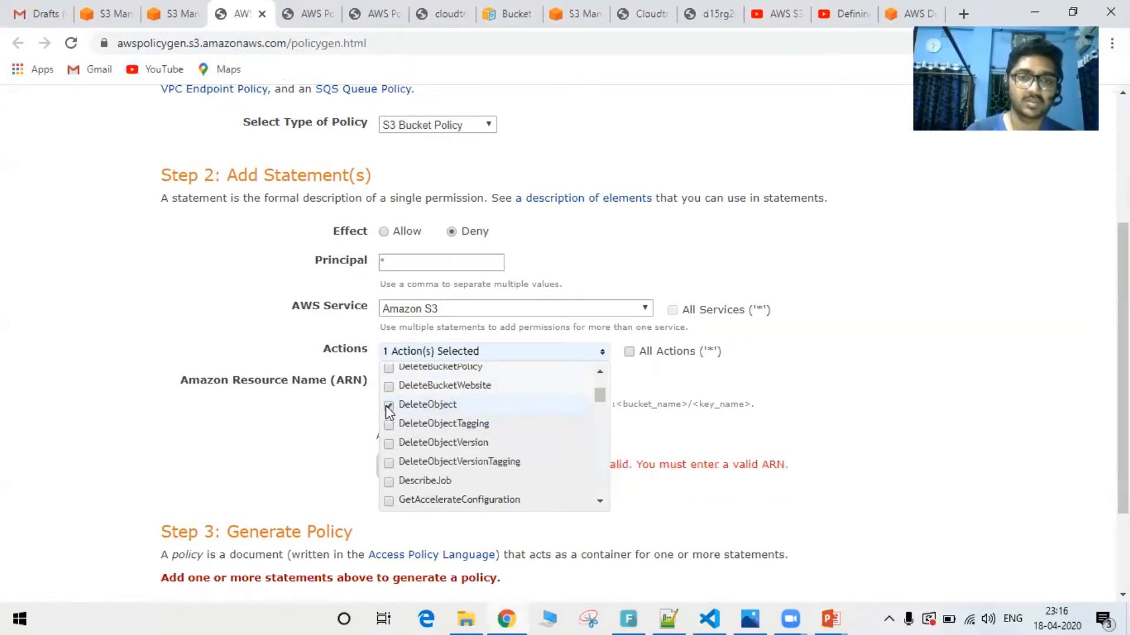
pyautogui.click(310, 416)
# Copy the bucket's ARN from the bucket policy editor and enter arn:aws:s3:::cloudtriptesting/* as the statement's resource name
pyautogui.click(426, 382)
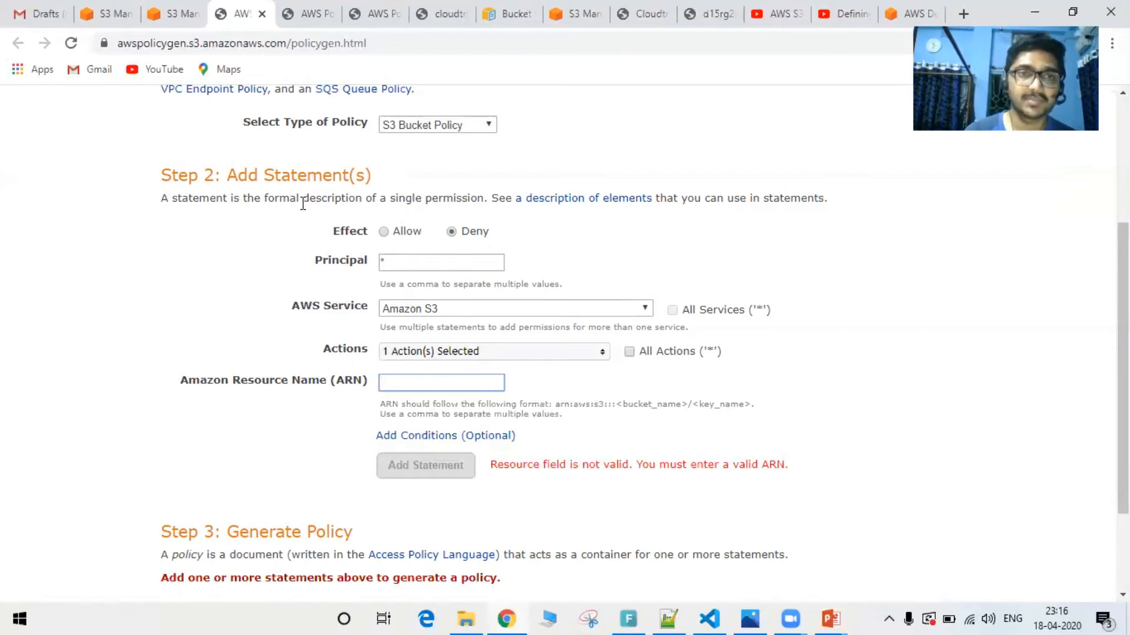
pyautogui.click(174, 17)
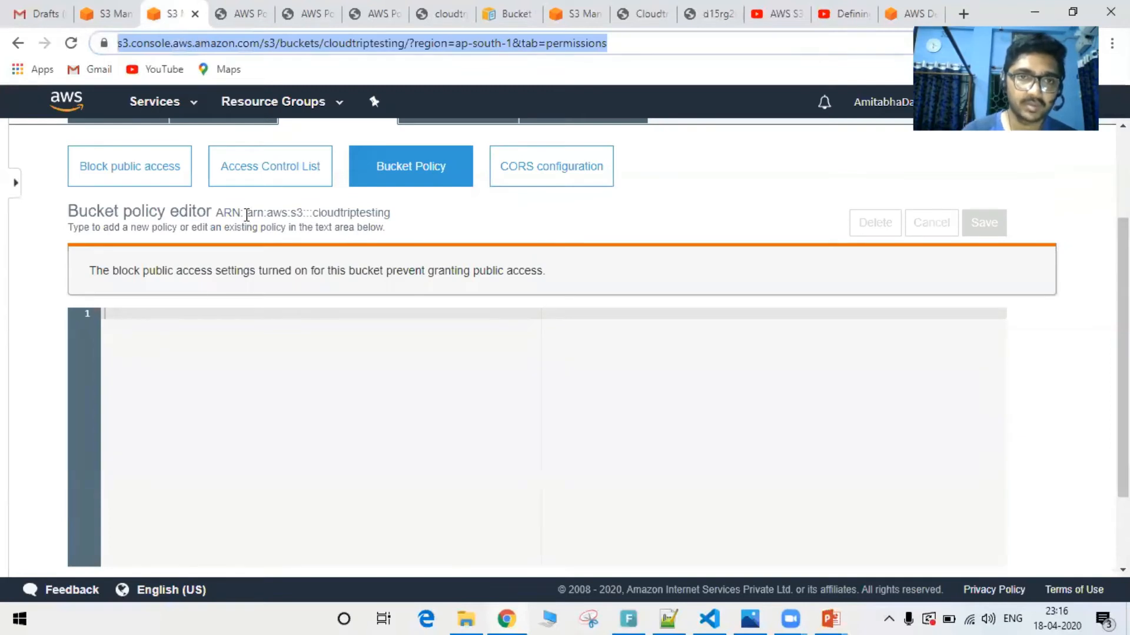
pyautogui.moveTo(246, 213); pyautogui.dragTo(389, 211)
pyautogui.hotkey('ctrl', 'c')
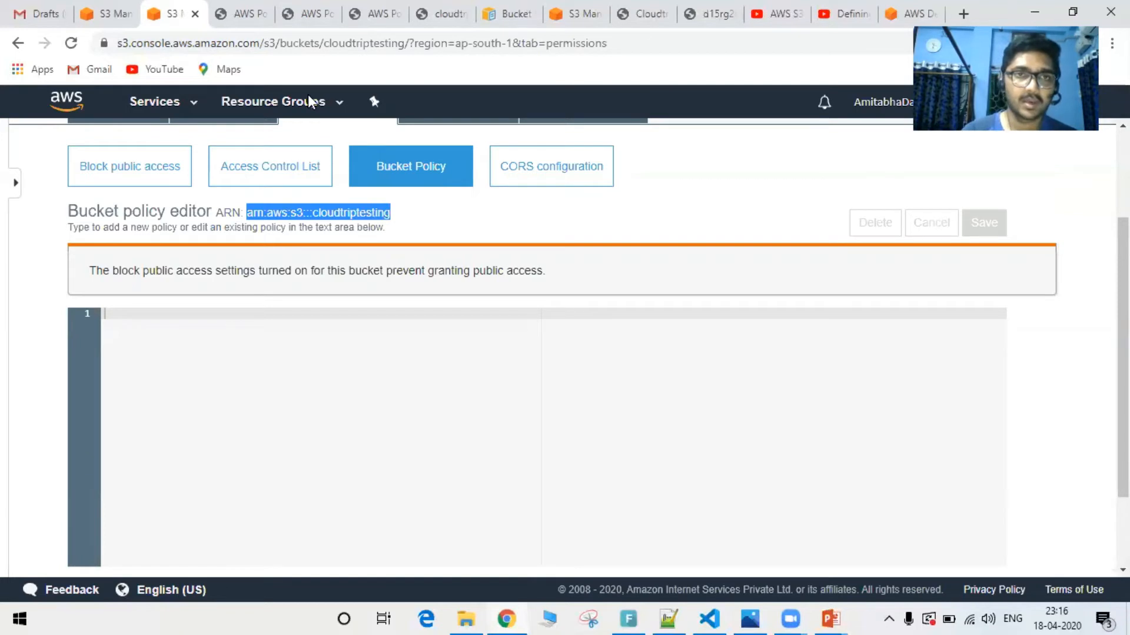
pyautogui.hotkey('ctrl', 'Tab')
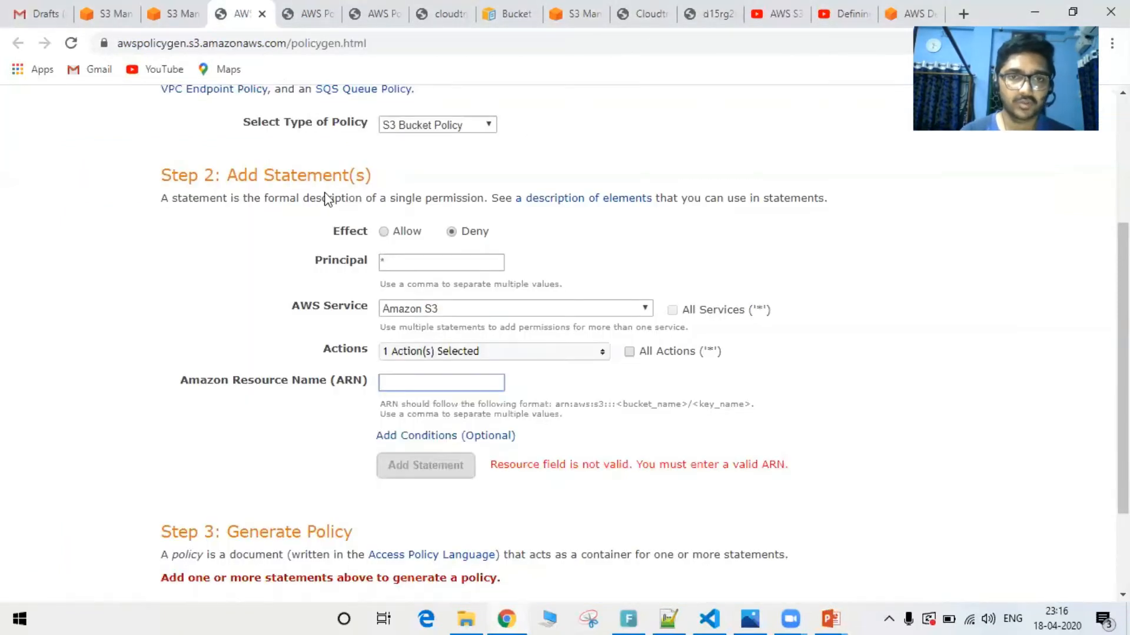
pyautogui.hotkey('ctrl', 'v')
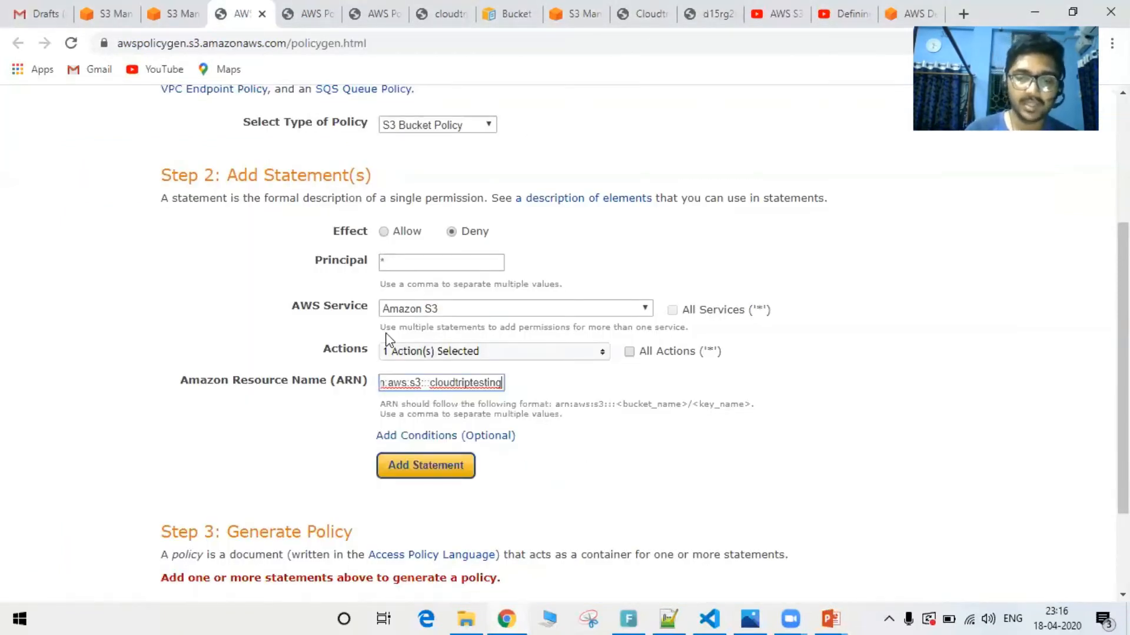
pyautogui.write('/')
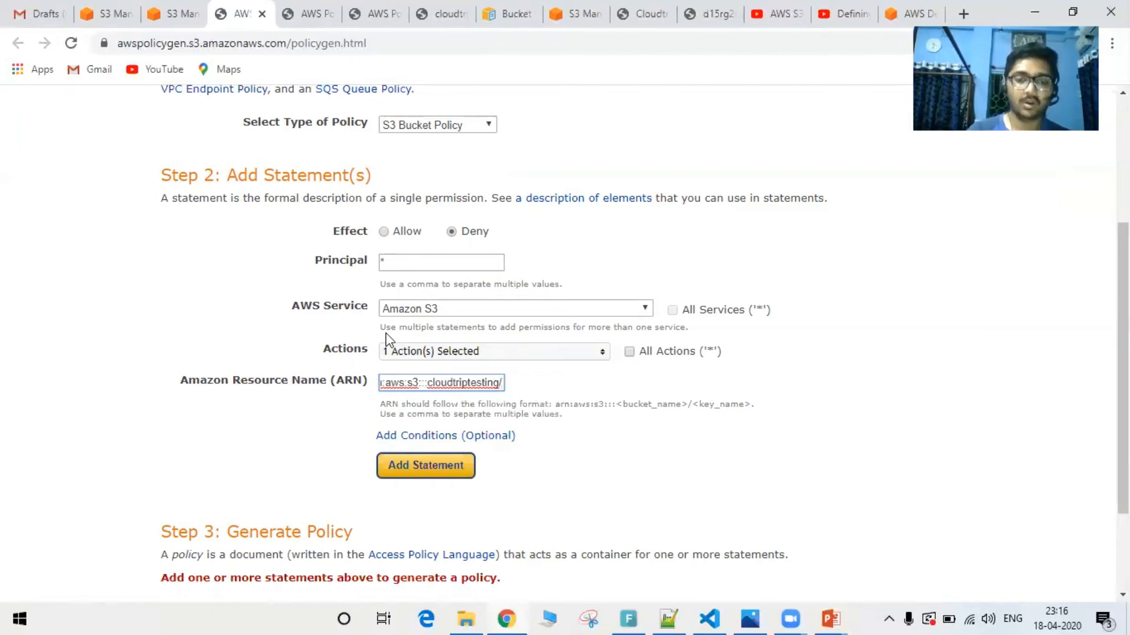
pyautogui.write('*')
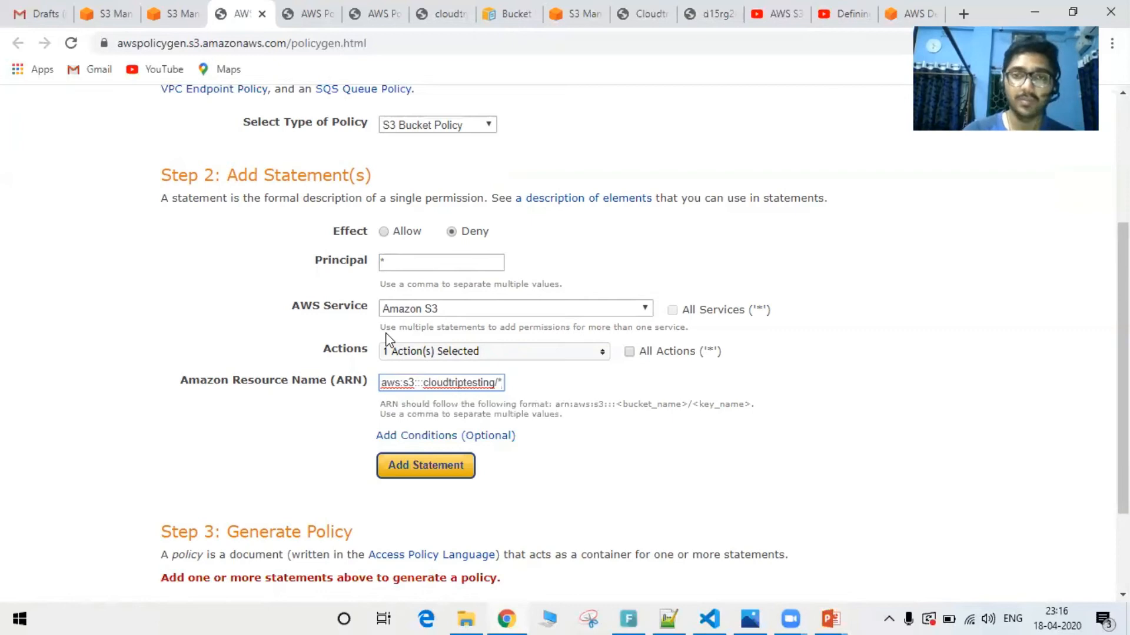
# Add the deny statement and generate the policy JSON document
pyautogui.click(423, 471)
pyautogui.scroll(-5, 427, 474)
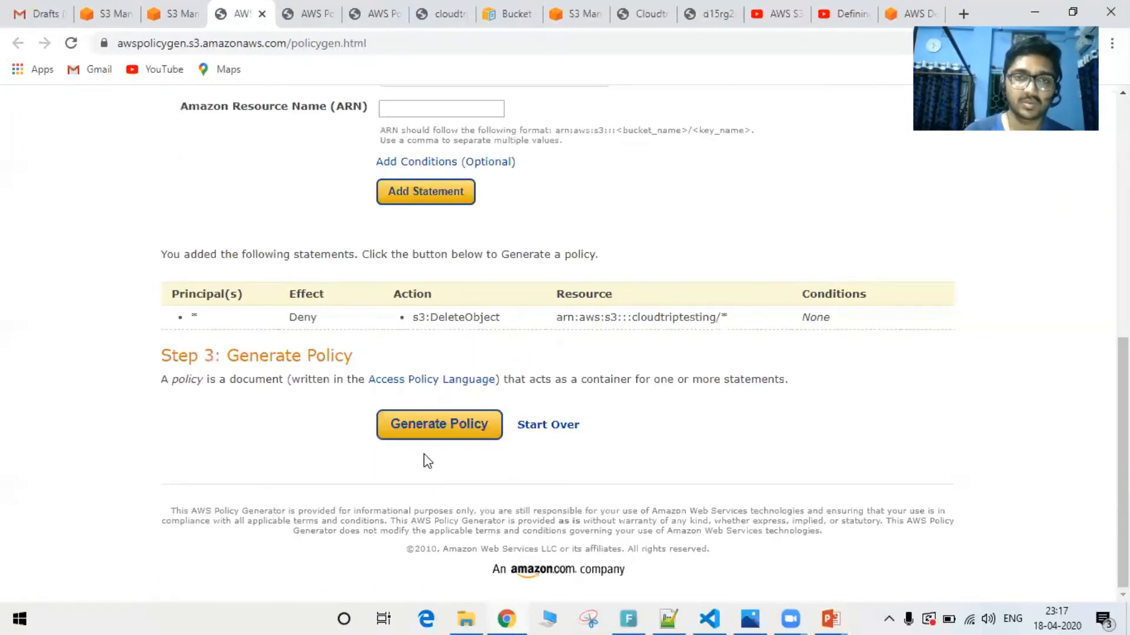
pyautogui.click(445, 432)
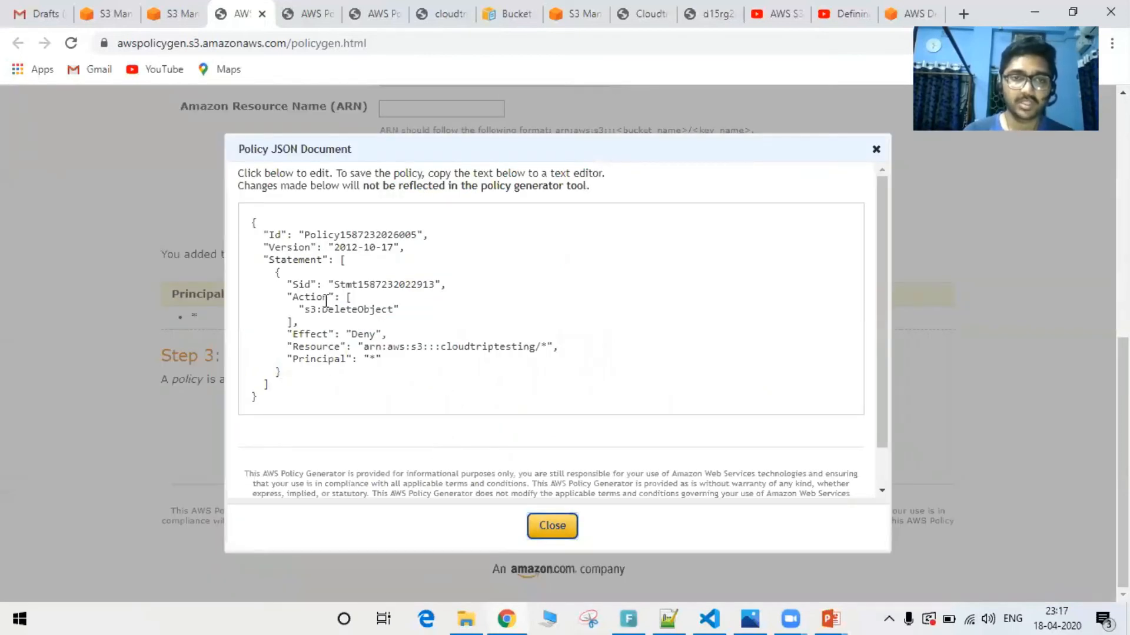
# Copy the full generated policy JSON into the cloudtriptesting bucket policy editor and save it
pyautogui.hotkey('ctrl', 'a')
pyautogui.hotkey('ctrl', 'c')
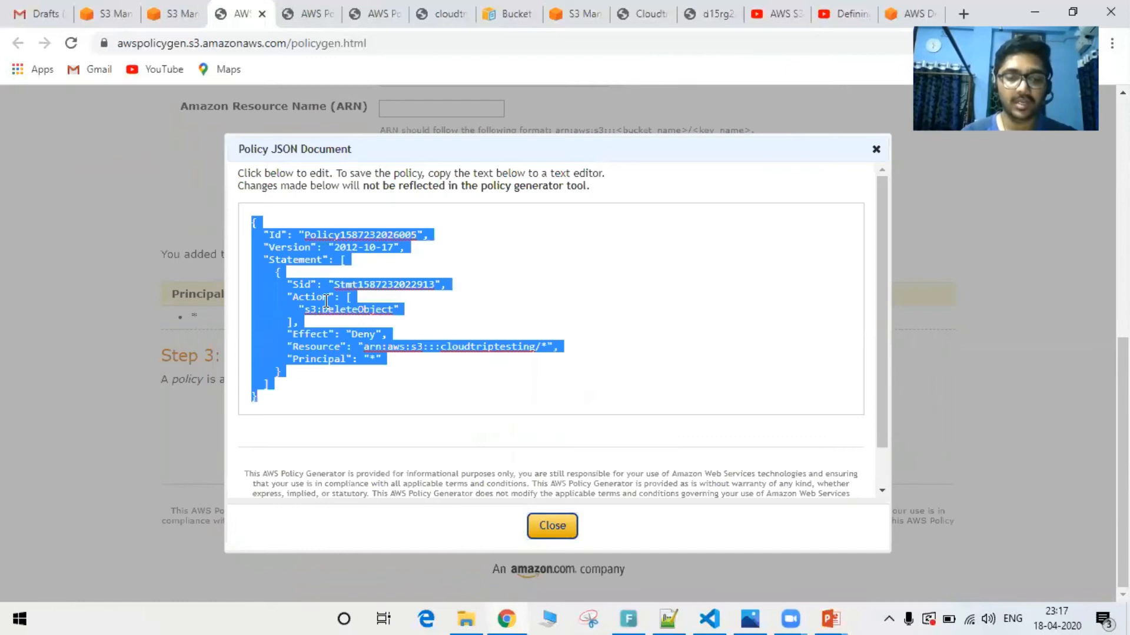
pyautogui.click(176, 14)
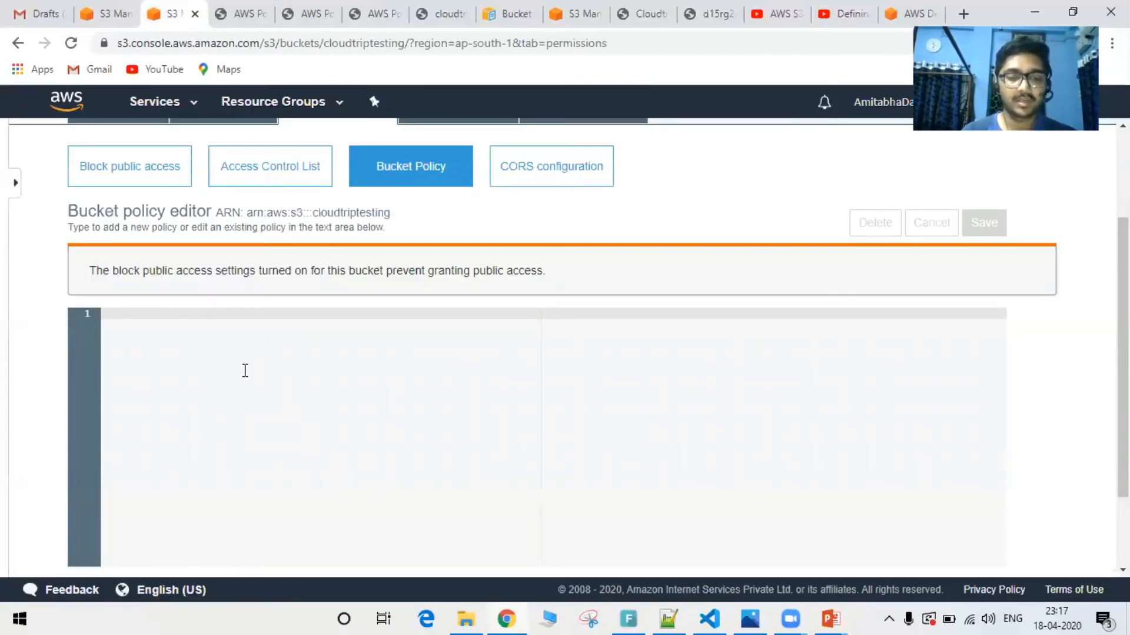
pyautogui.hotkey('ctrl', 'v')
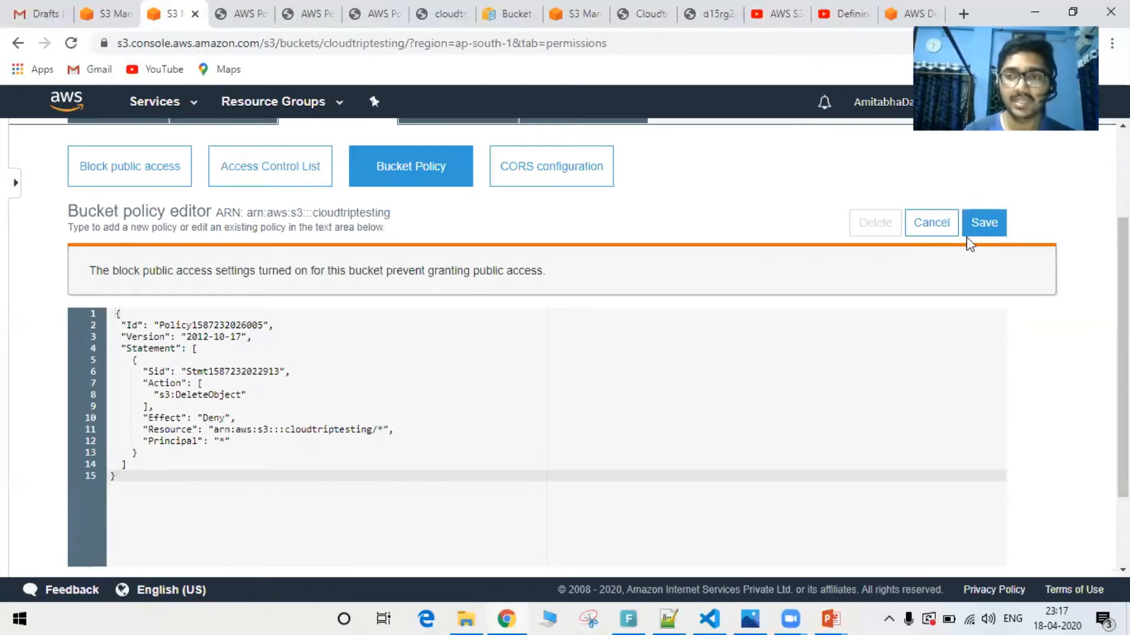
pyautogui.click(986, 218)
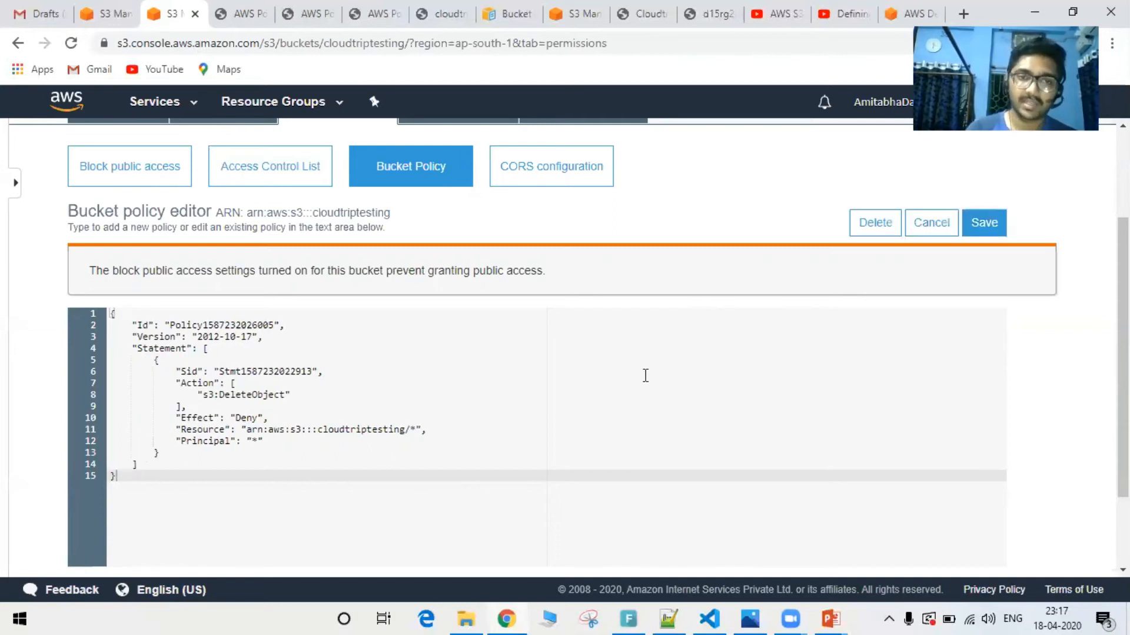
# Try to delete IMG_20181123_013855.jpg from the cloudtriptesting bucket to test the saved policy
pyautogui.scroll(-1, 646, 375)
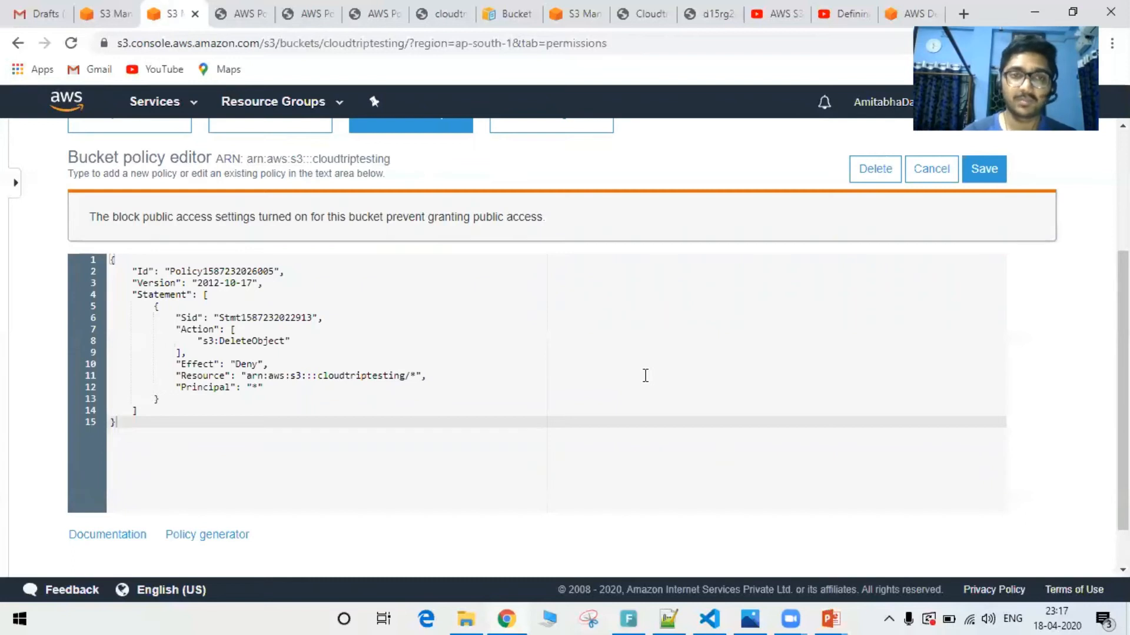
pyautogui.scroll(4, 331, 296)
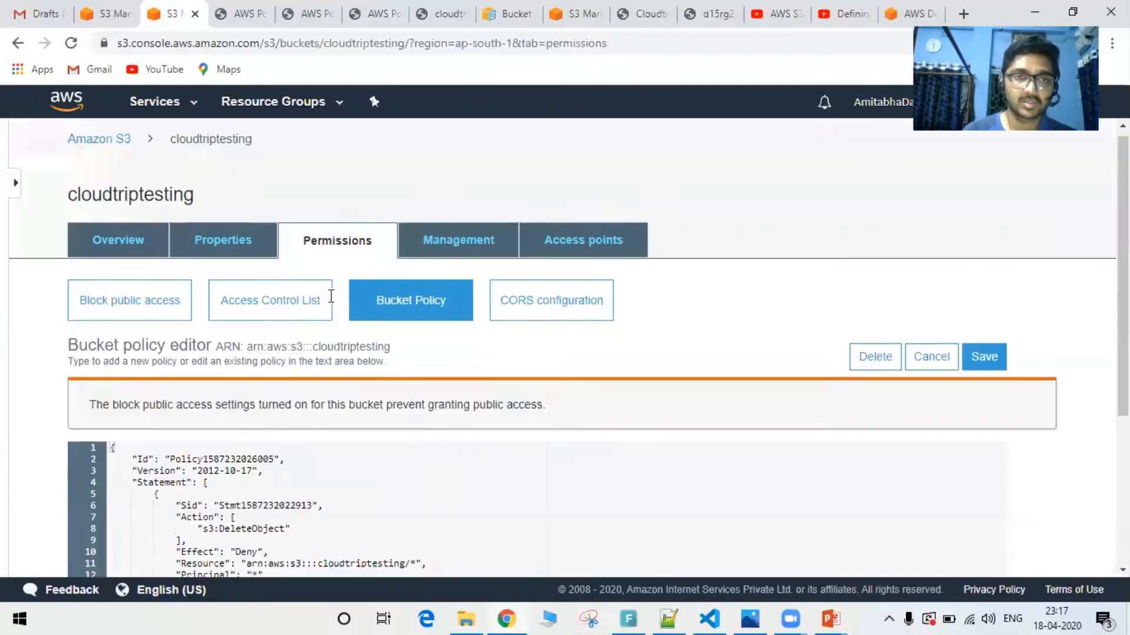
pyautogui.click(133, 238)
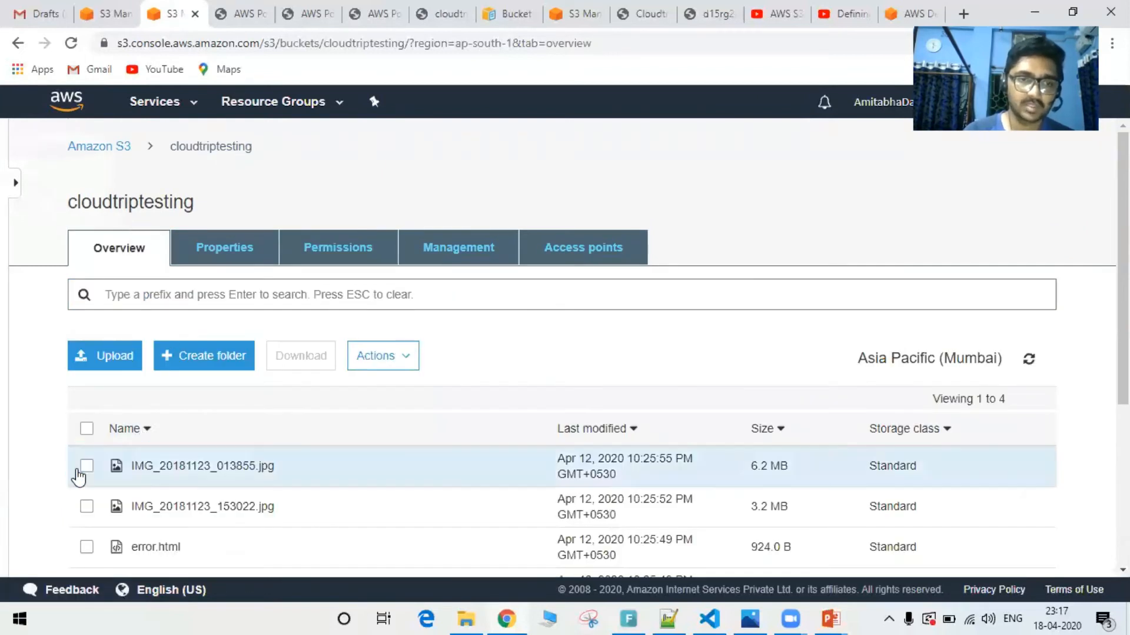
pyautogui.click(85, 468)
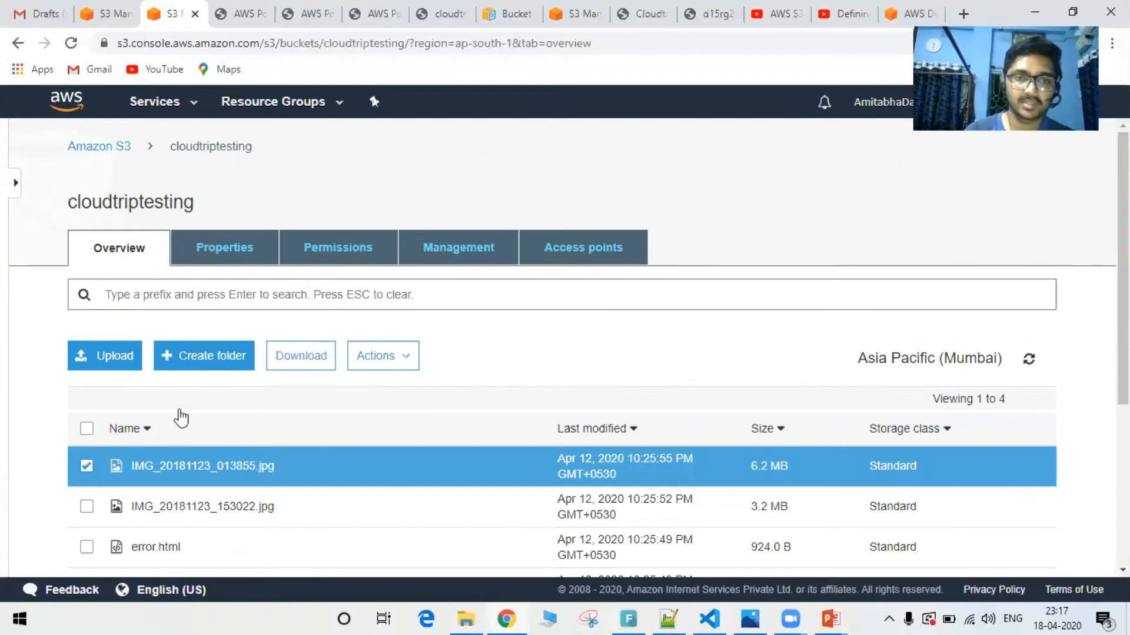
pyautogui.click(390, 356)
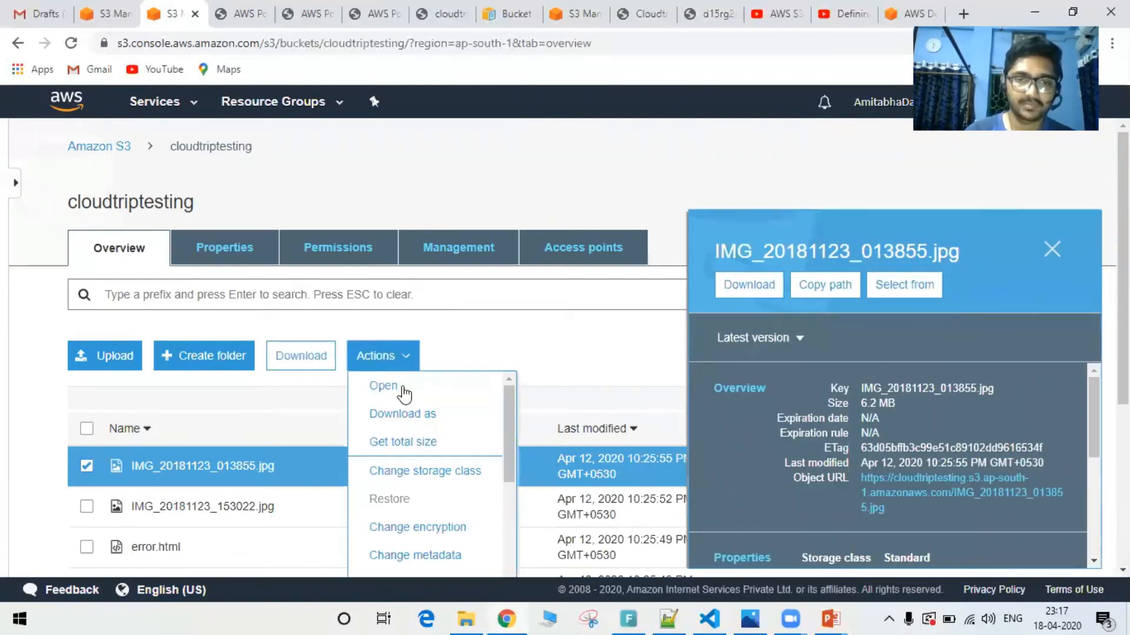
pyautogui.scroll(-3, 418, 488)
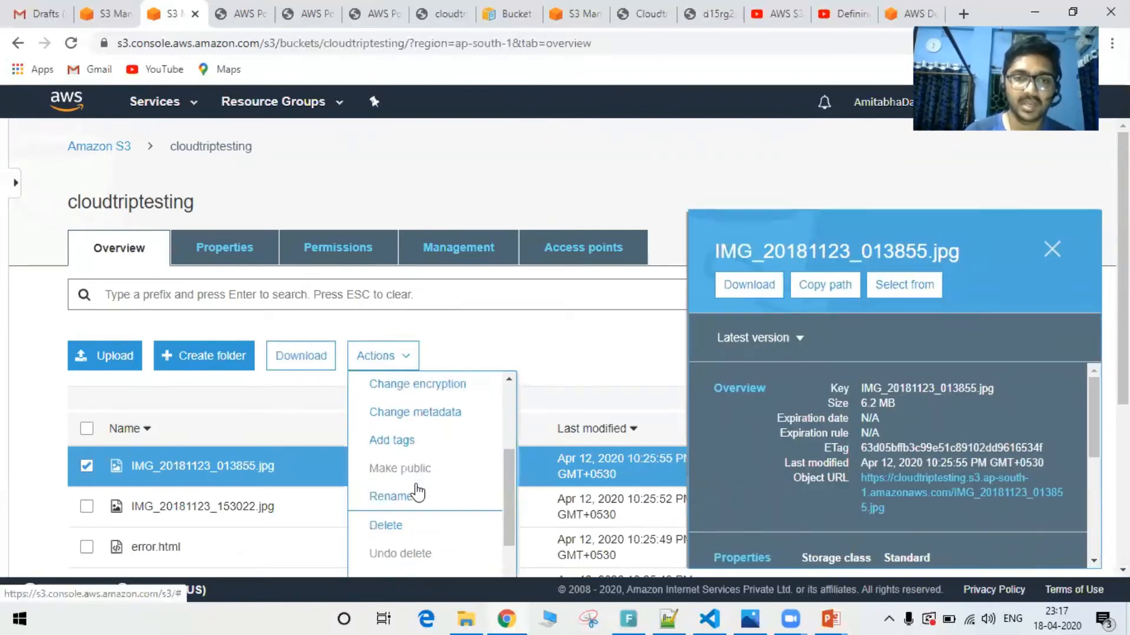
pyautogui.click(399, 527)
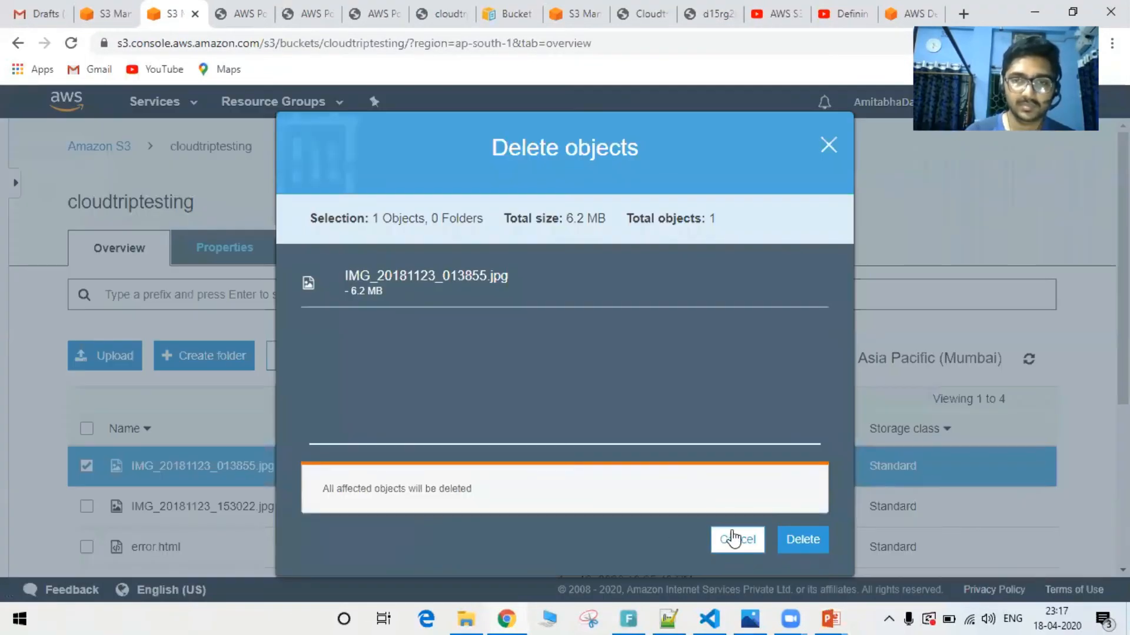
pyautogui.click(807, 540)
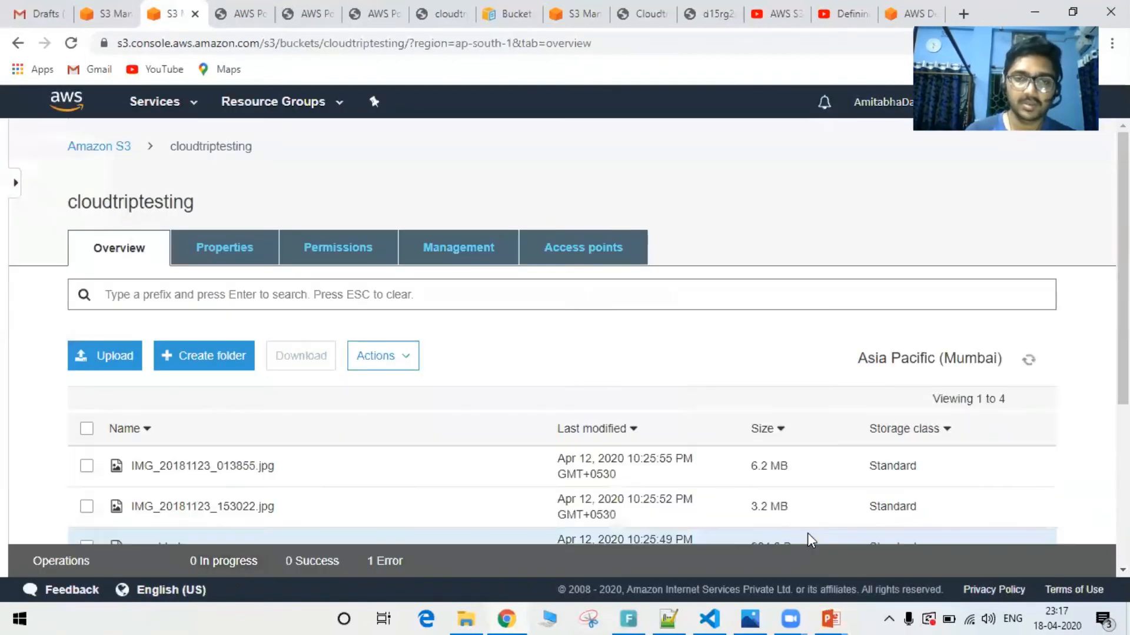
# Examine the error details of the delete operation, including which object is listed under the error, and close the details
pyautogui.click(370, 562)
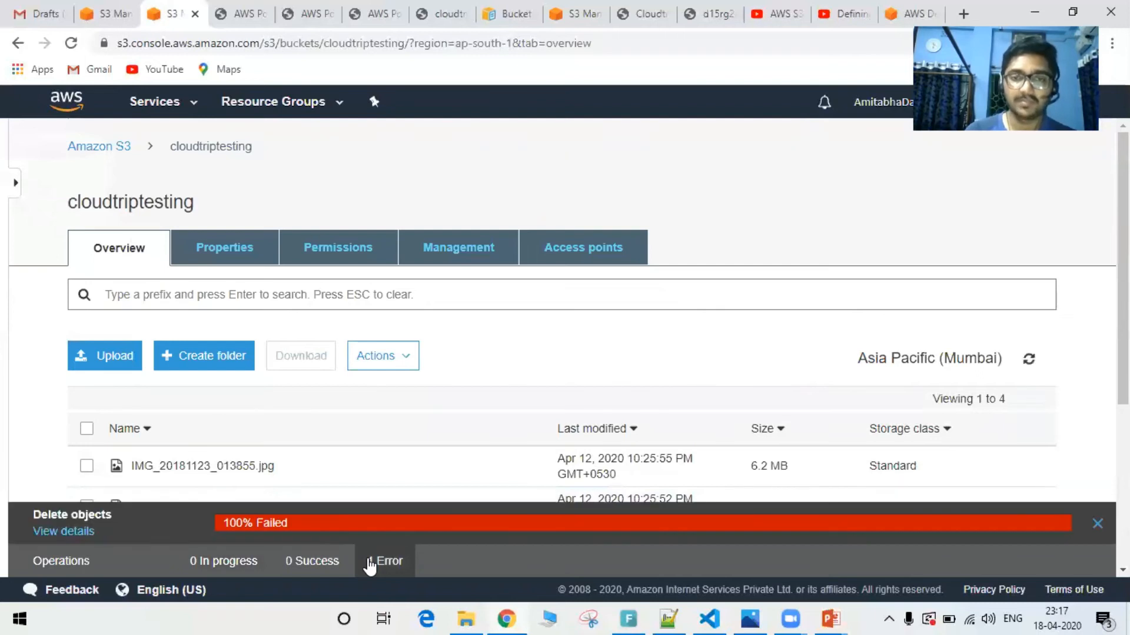
pyautogui.click(62, 532)
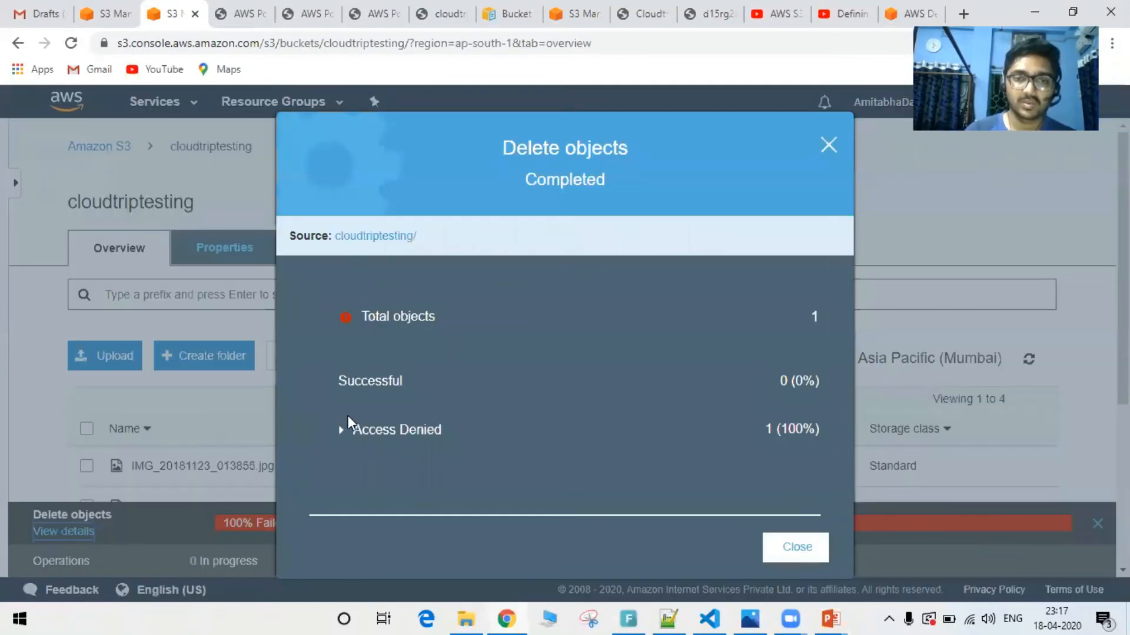
pyautogui.click(342, 432)
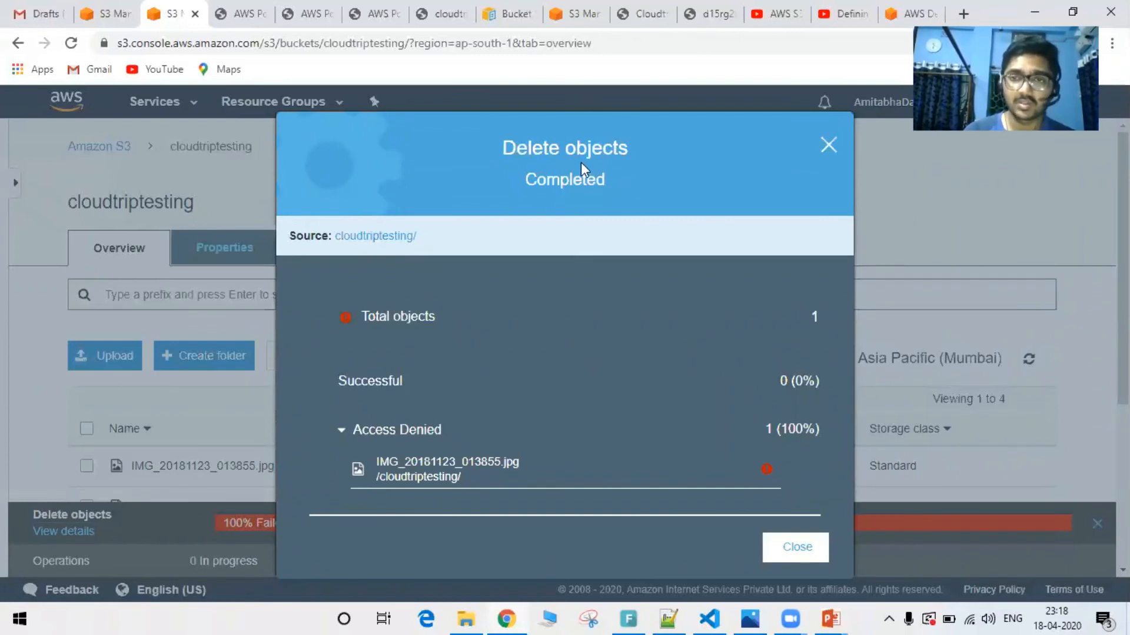
pyautogui.click(829, 138)
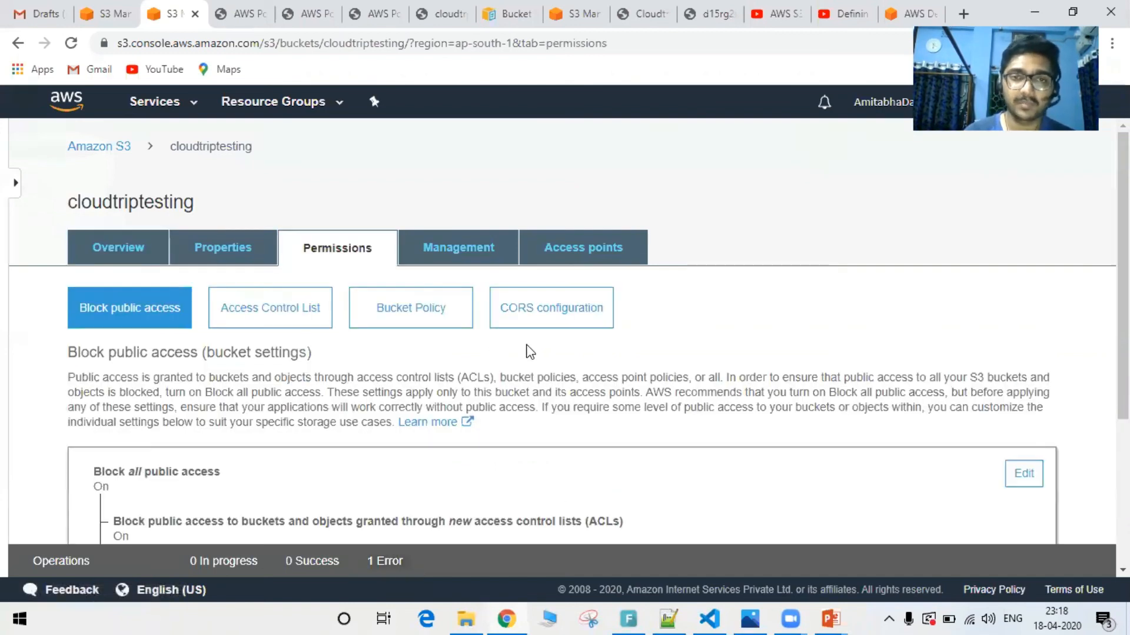
# Open the cloudtriptesting bucket's policy in its permissions and review the saved JSON statement
pyautogui.click(428, 321)
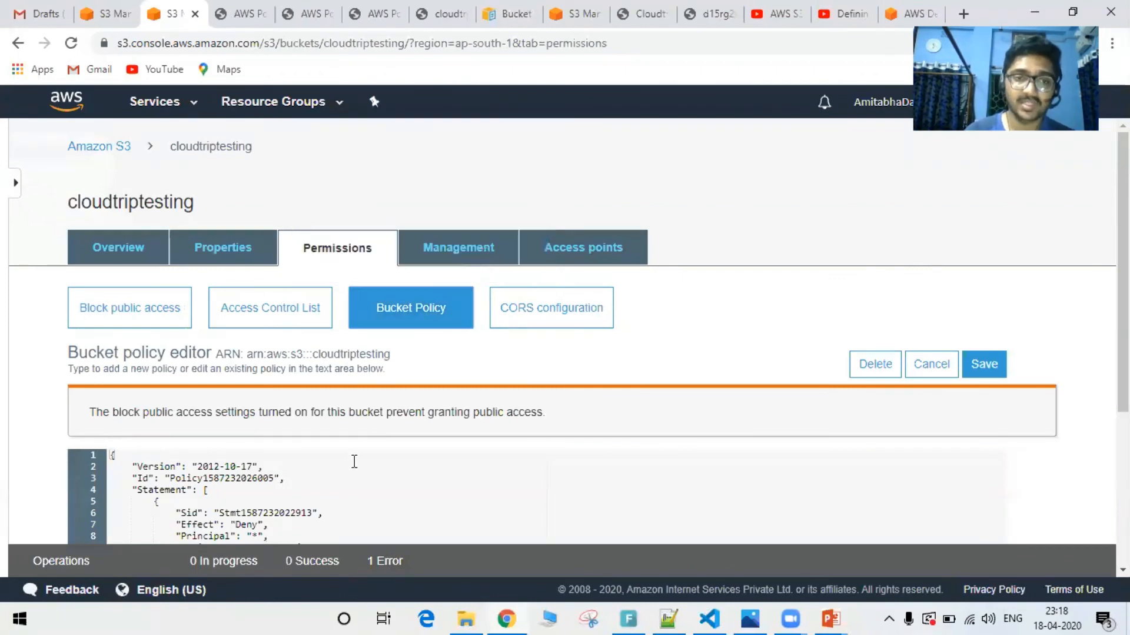
pyautogui.scroll(-3, 354, 461)
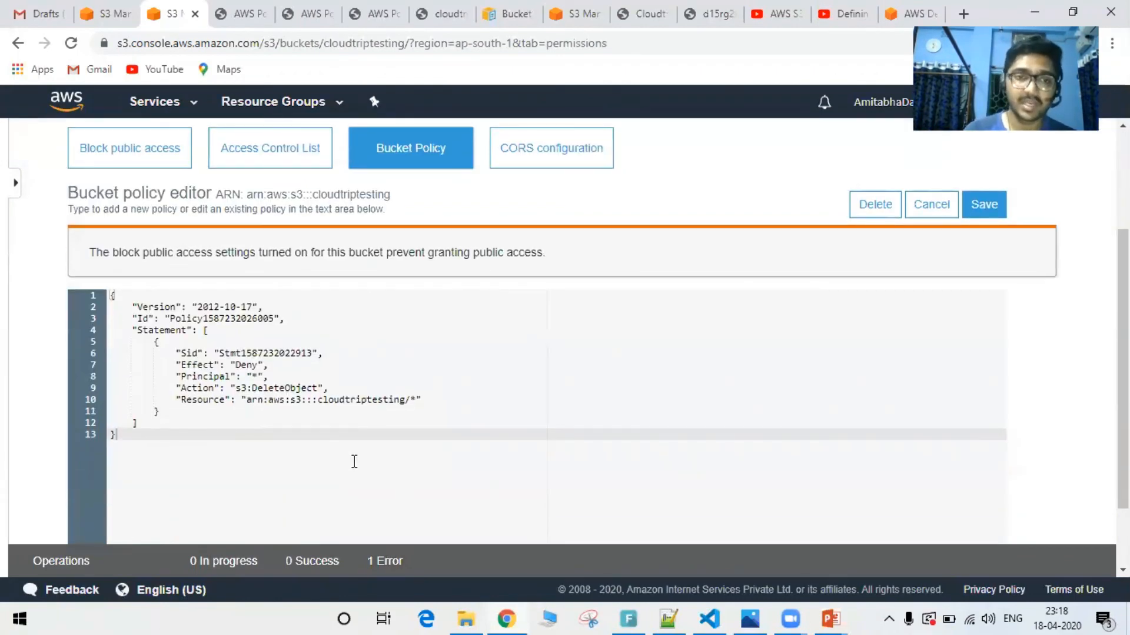
pyautogui.scroll(-2, 353, 460)
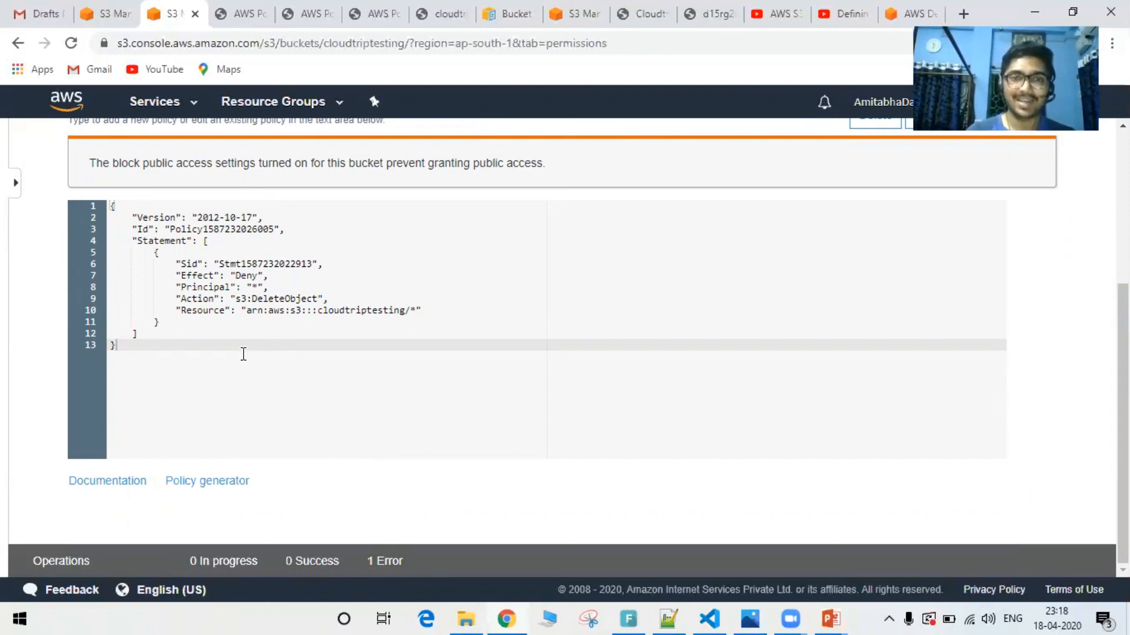
pyautogui.scroll(3, 243, 353)
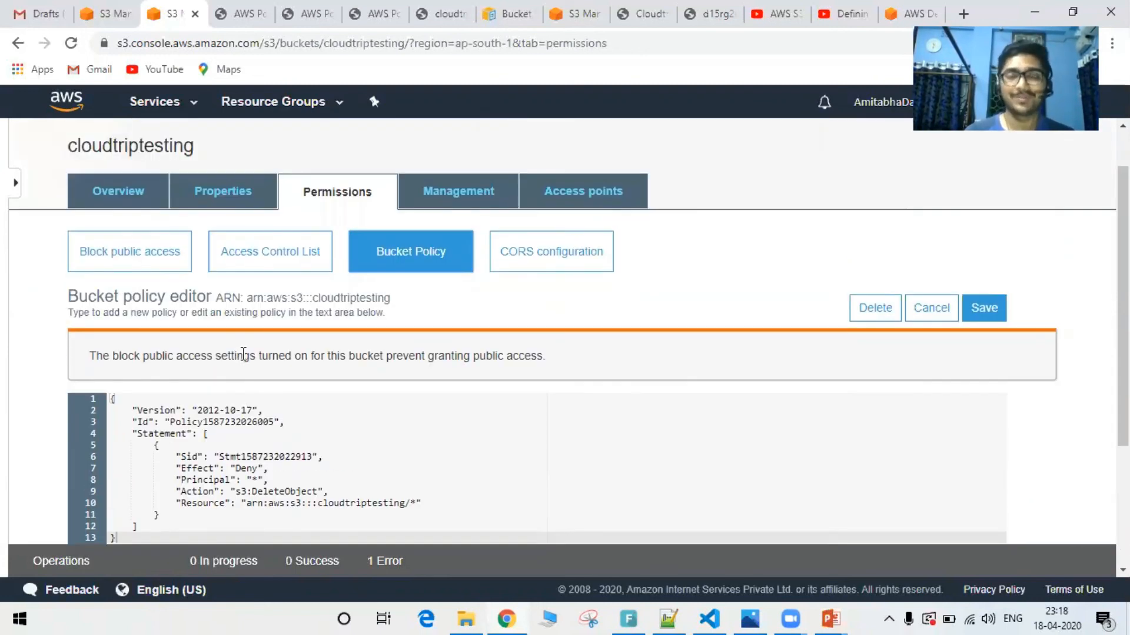